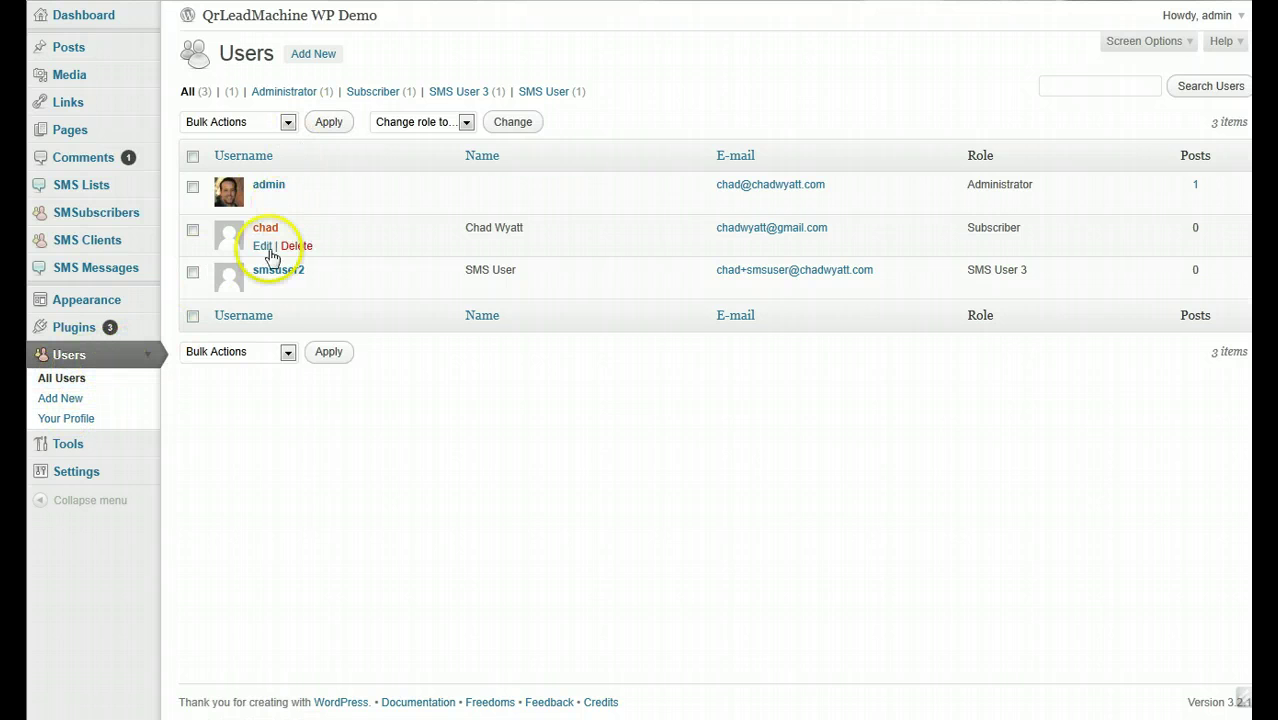
- Point to the Add New button beside the Users heading on the All Users list
mouse_move(278, 206)
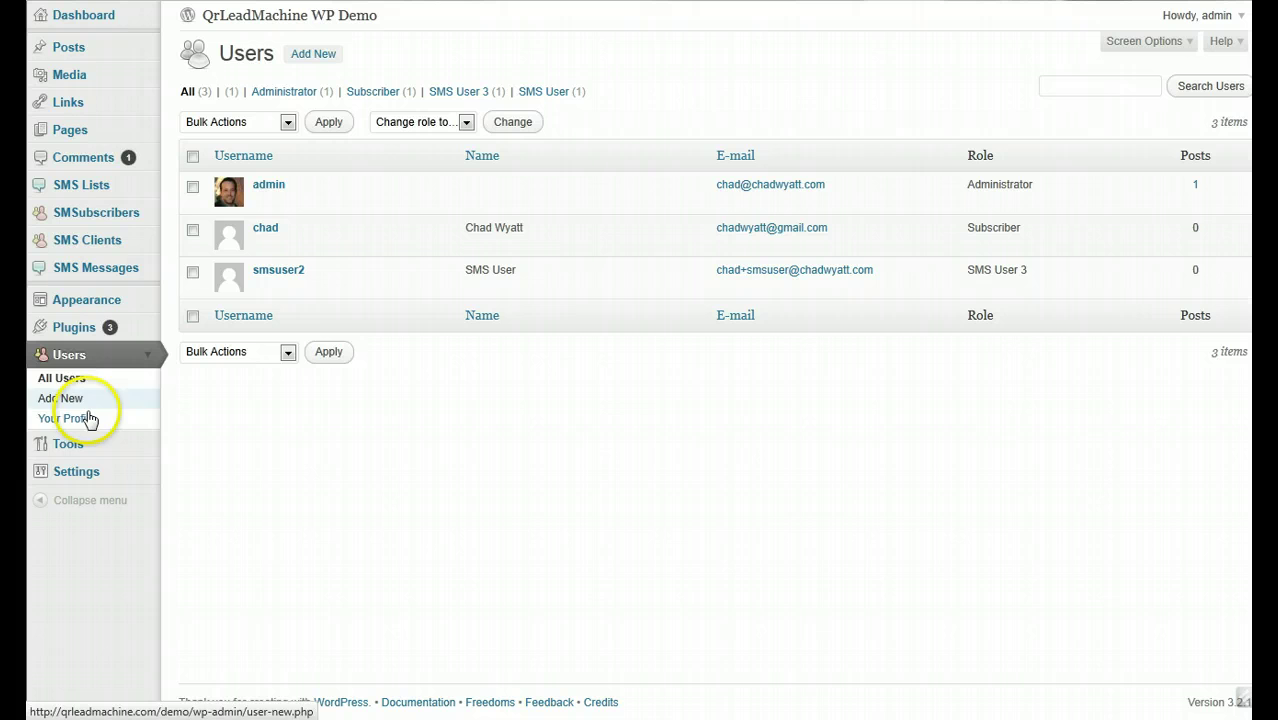
- Open the Add New User form and enter the new account's username
click(320, 58)
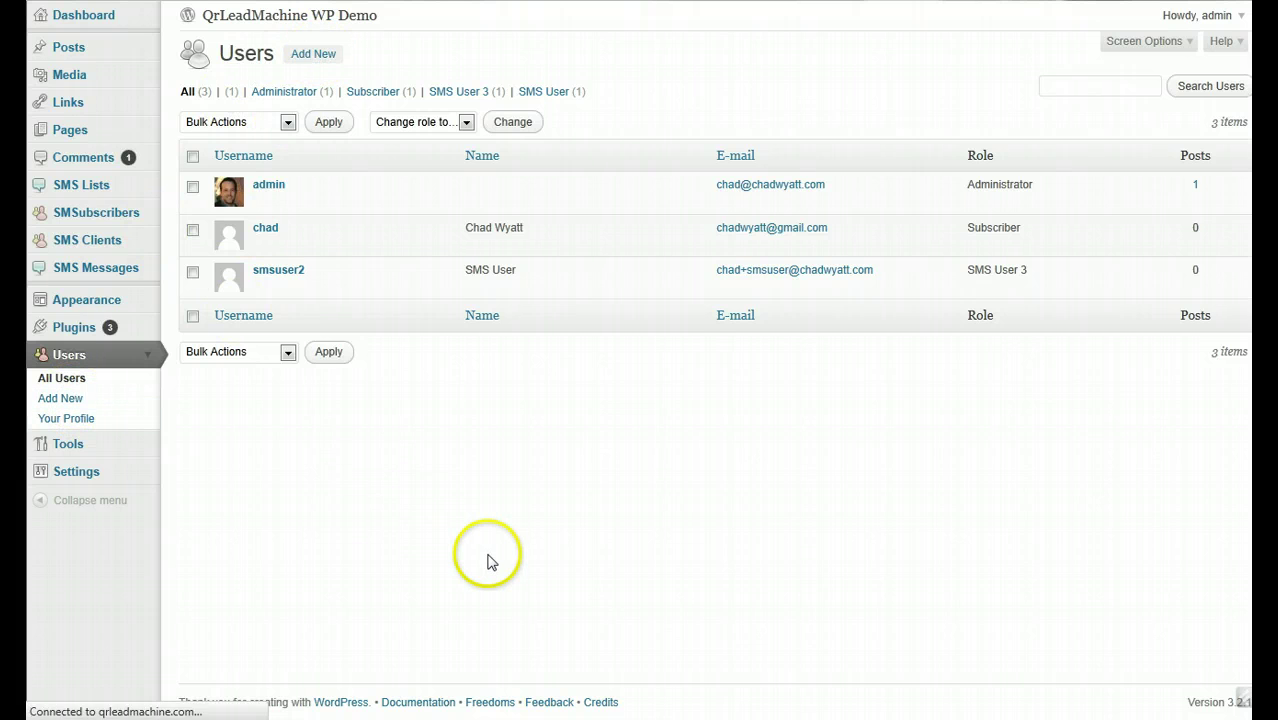
click(399, 131)
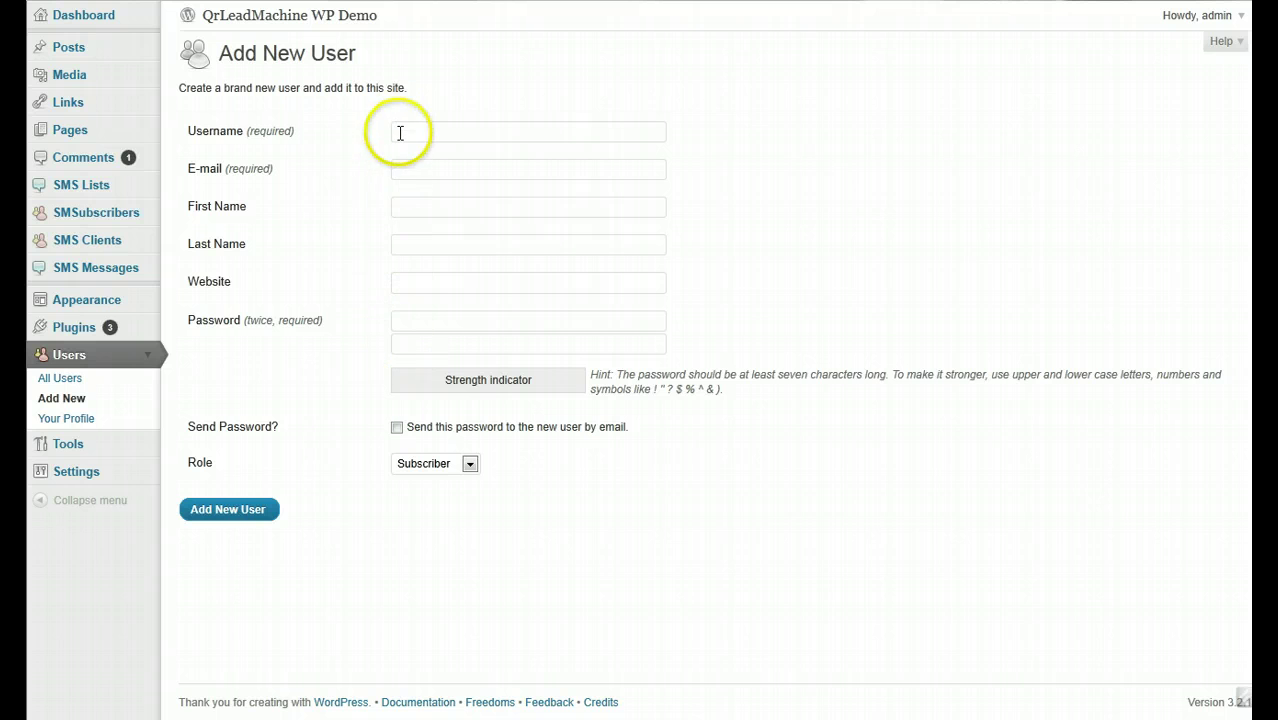
text(smsuser)
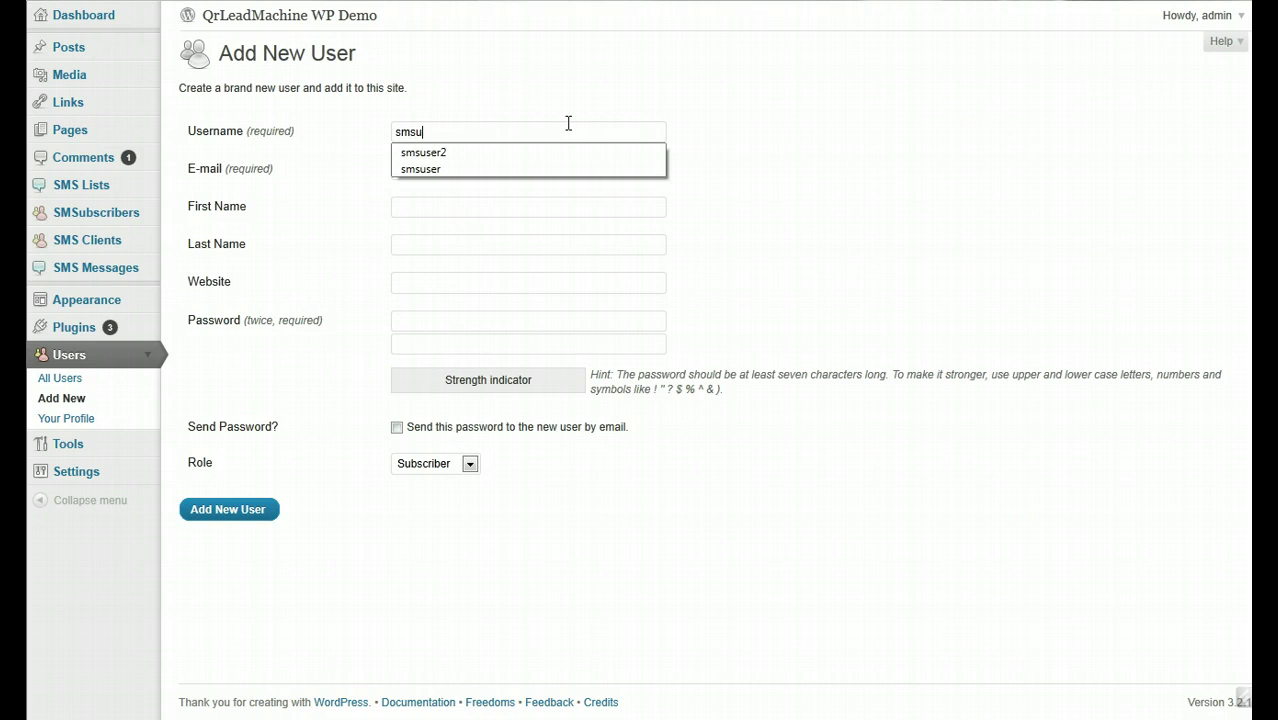
key(BackSpace)
key(BackSpace)
key(BackSpace)
text(testuser)
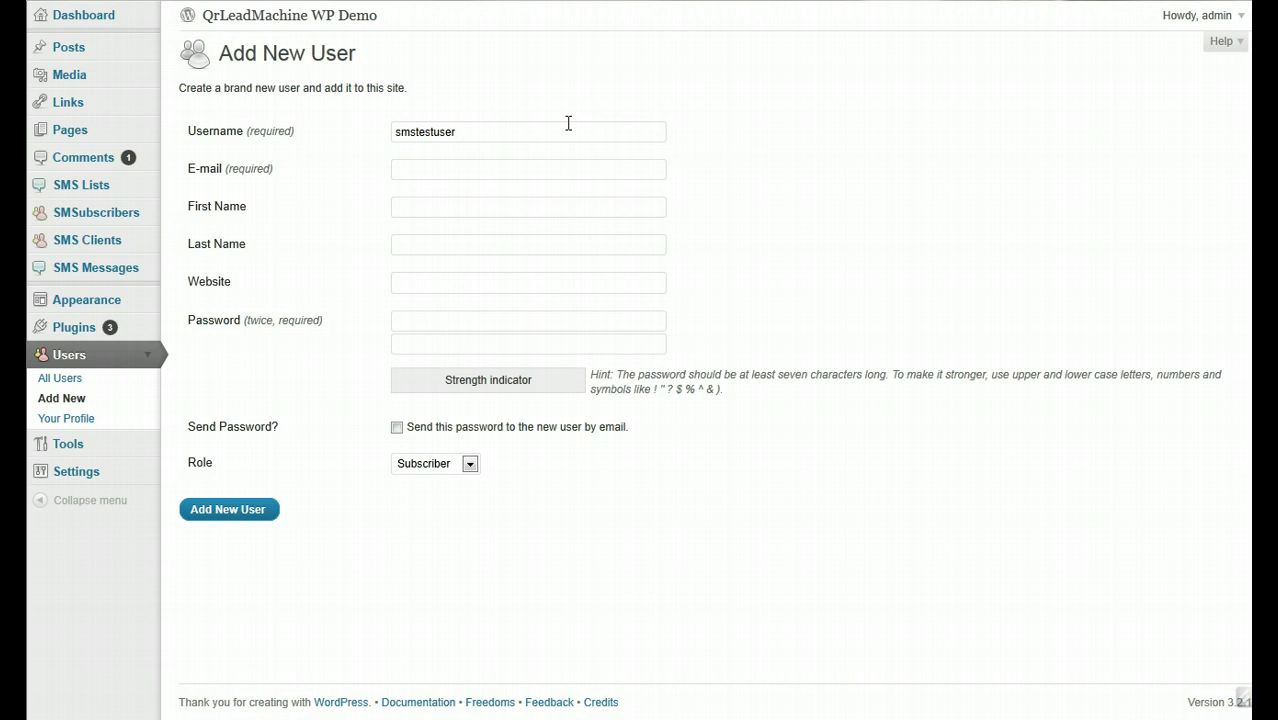
key(shift+Tab)
text(MC)
key(BackSpace)
text(mcca)
text(bes)
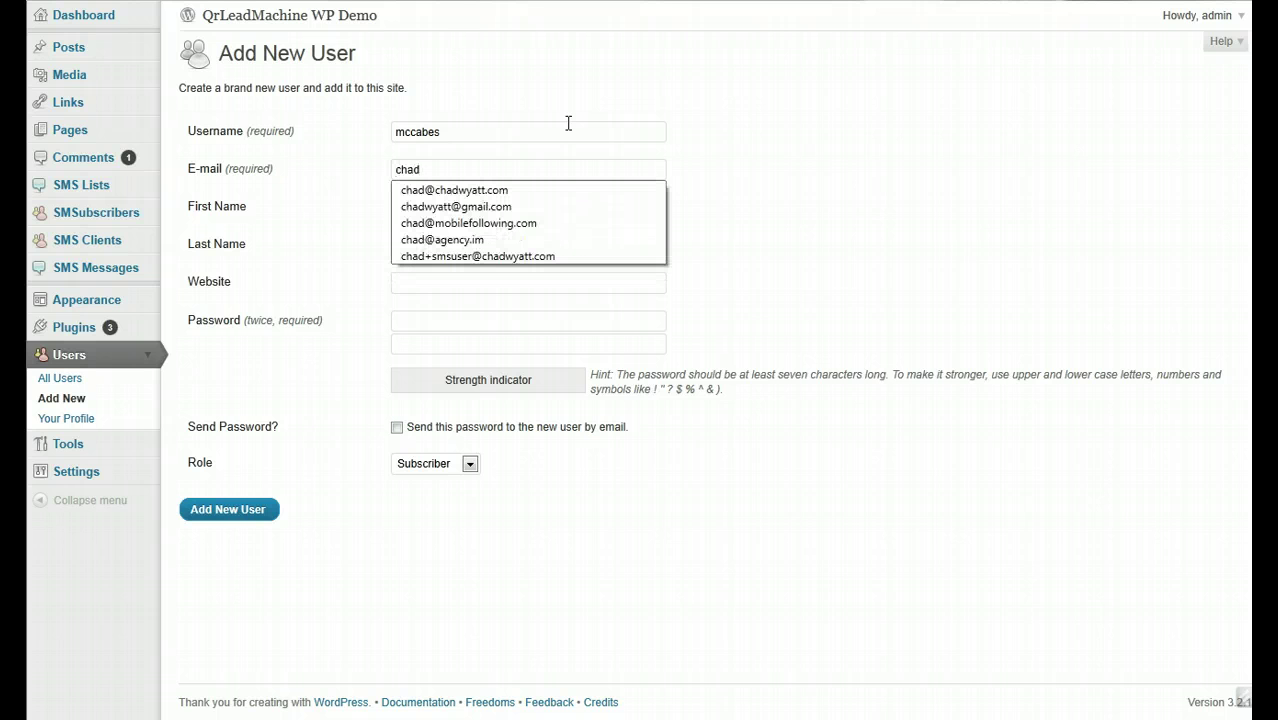
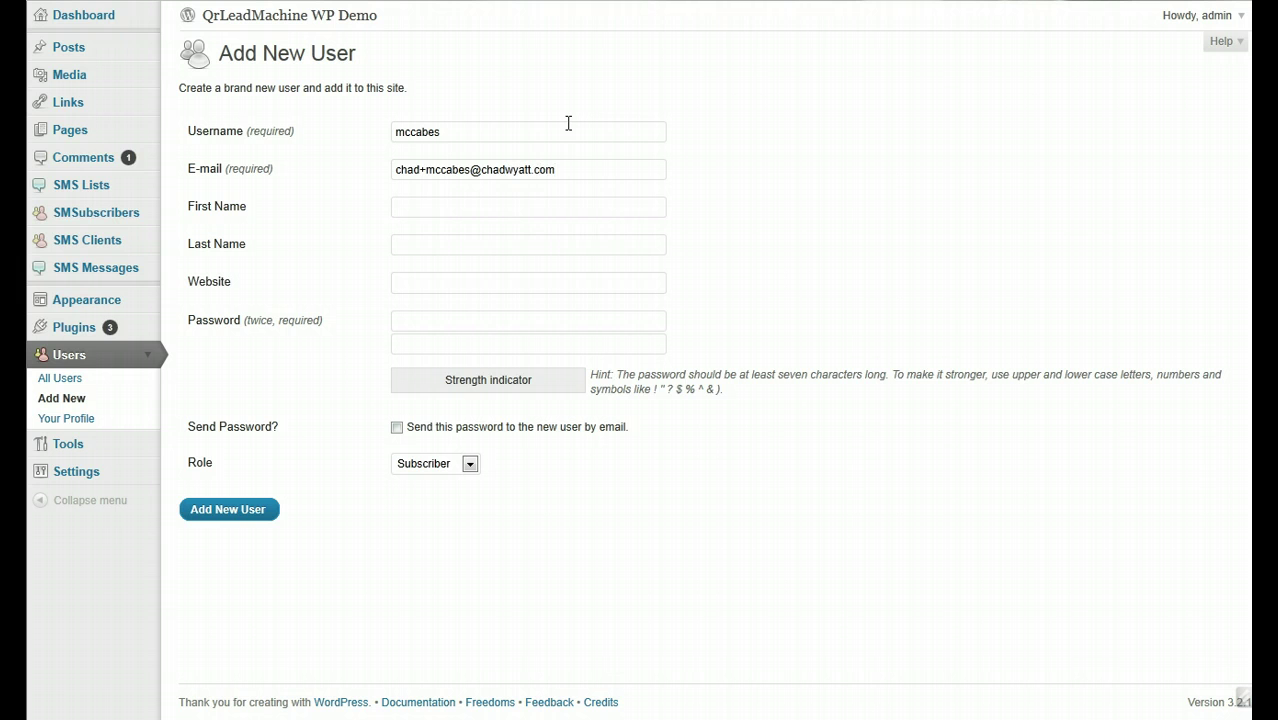
- Fill in the e-mail address, first name SMS, last name User, and the password twice
text(SMS)
key(Tab)
text(User)
key(Tab)
key(Tab)
text(********)
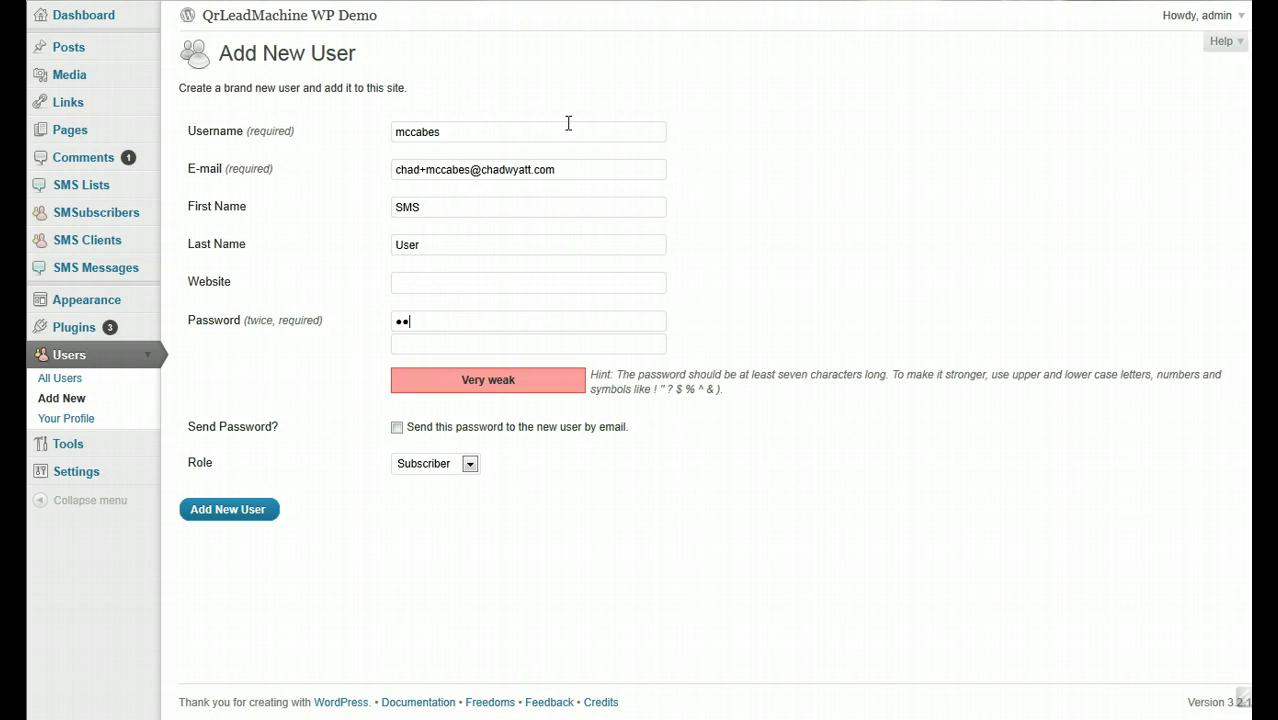
key(Tab)
text(********)
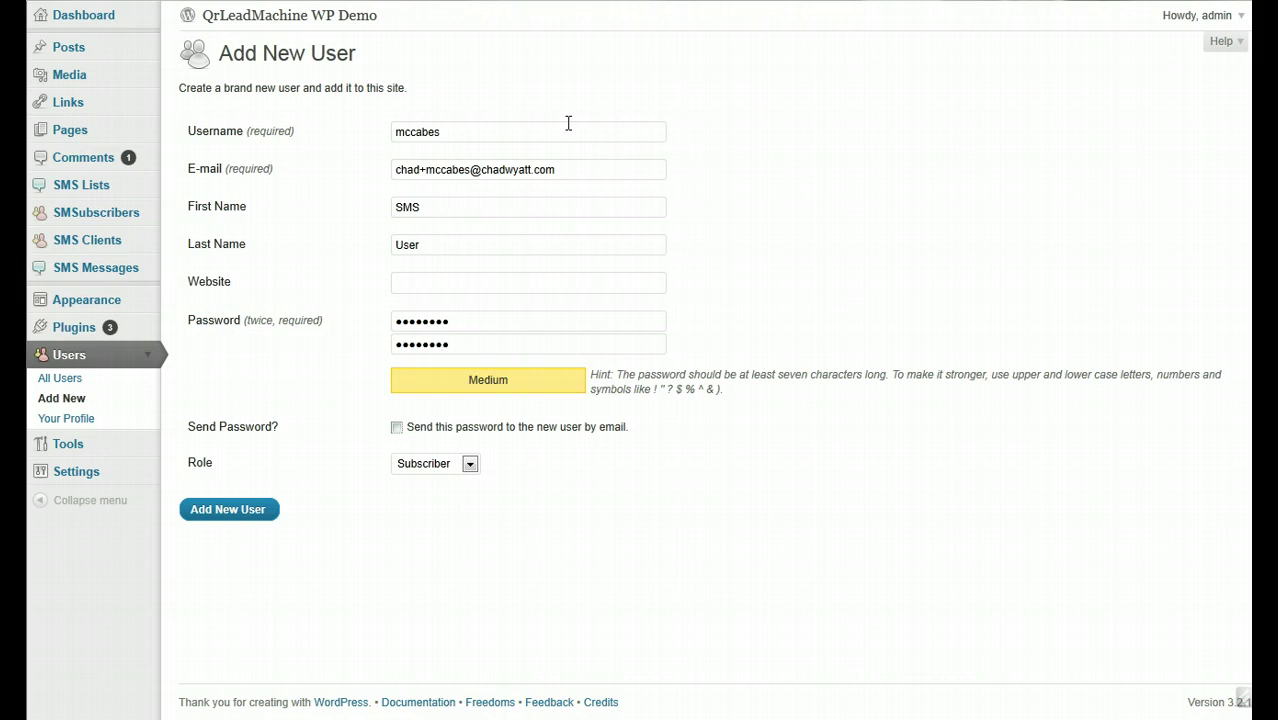
- Choose the SMS User 3 role and submit with Add New User
click(423, 466)
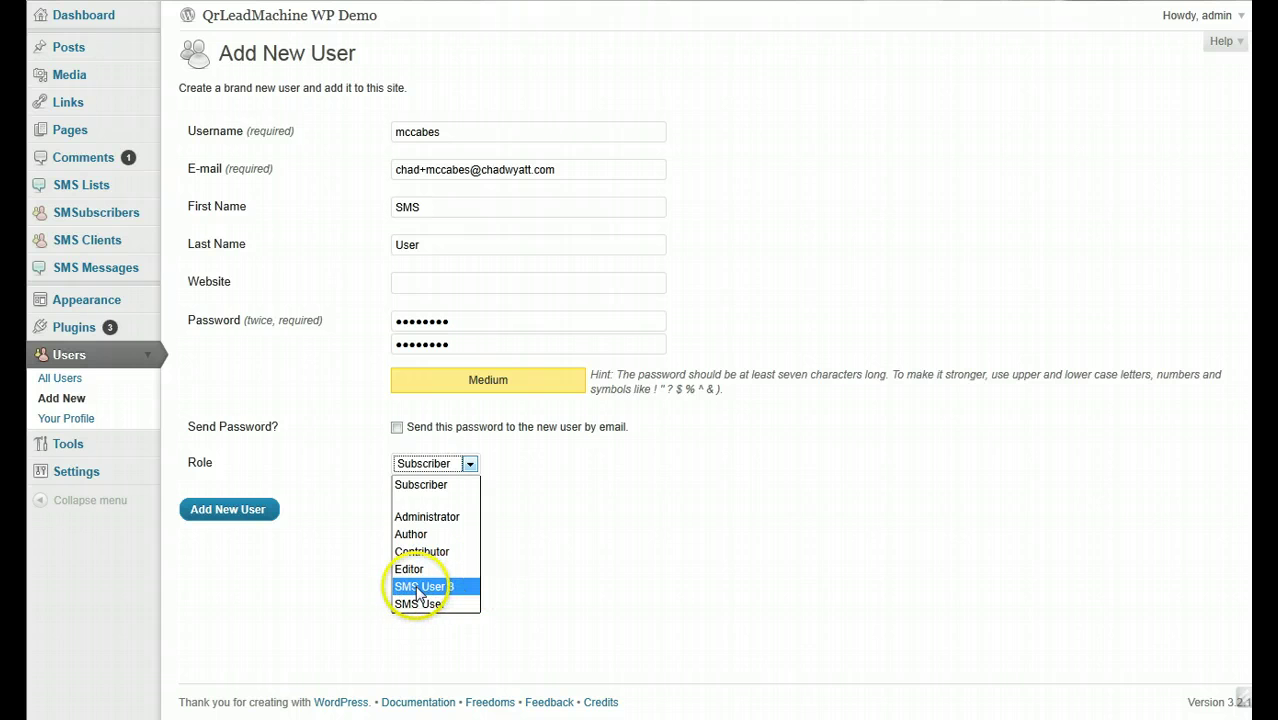
click(419, 583)
click(549, 510)
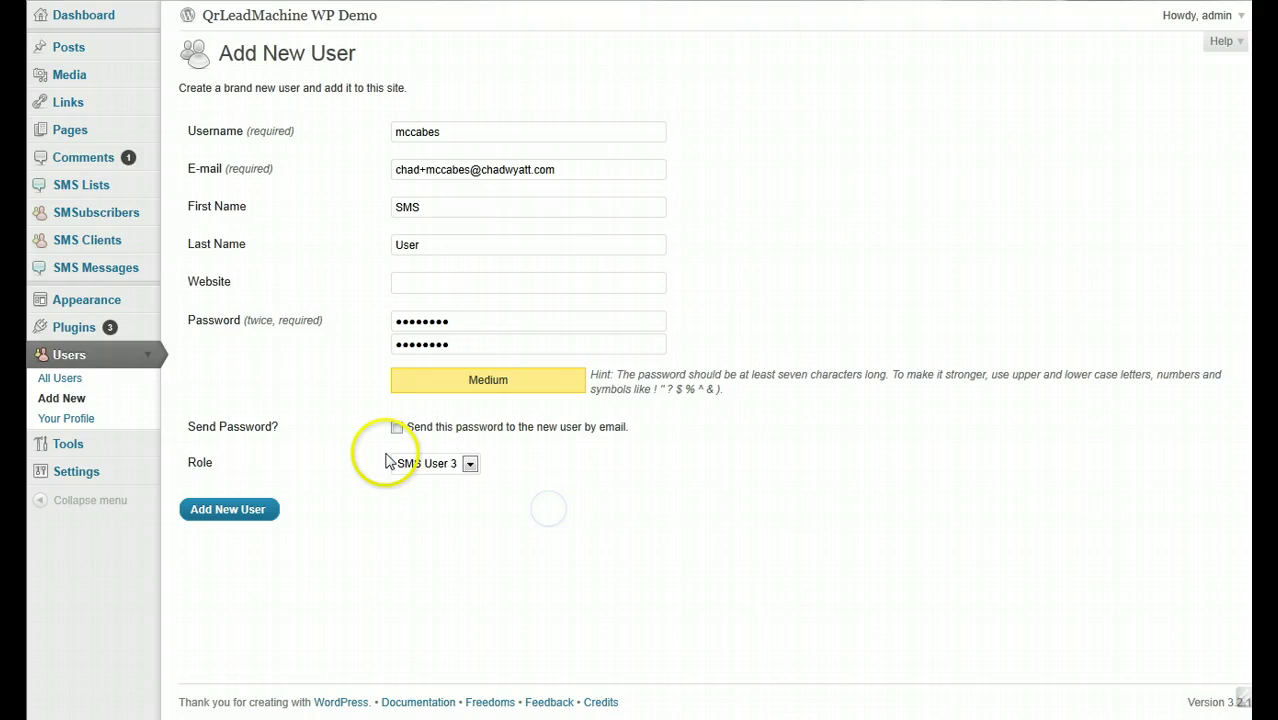
click(243, 518)
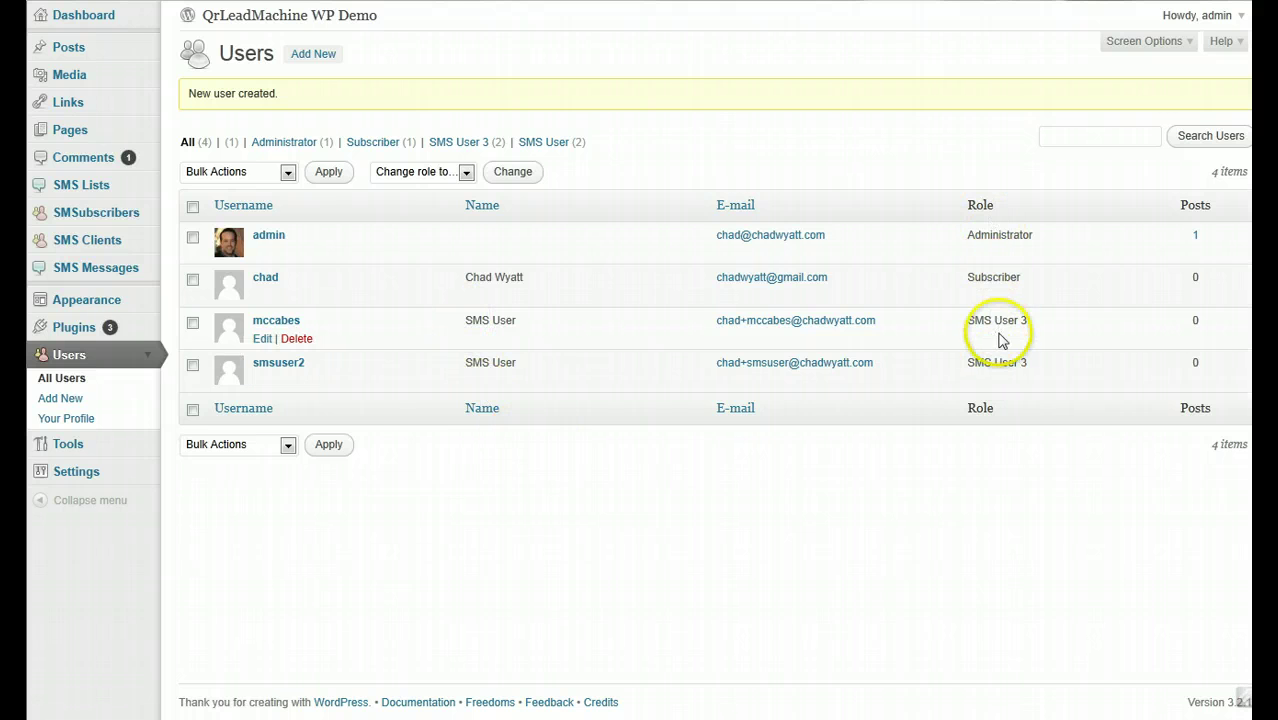
- Highlight the 3 in the new user's SMS User 3 role in the Users list
double_click(1031, 320)
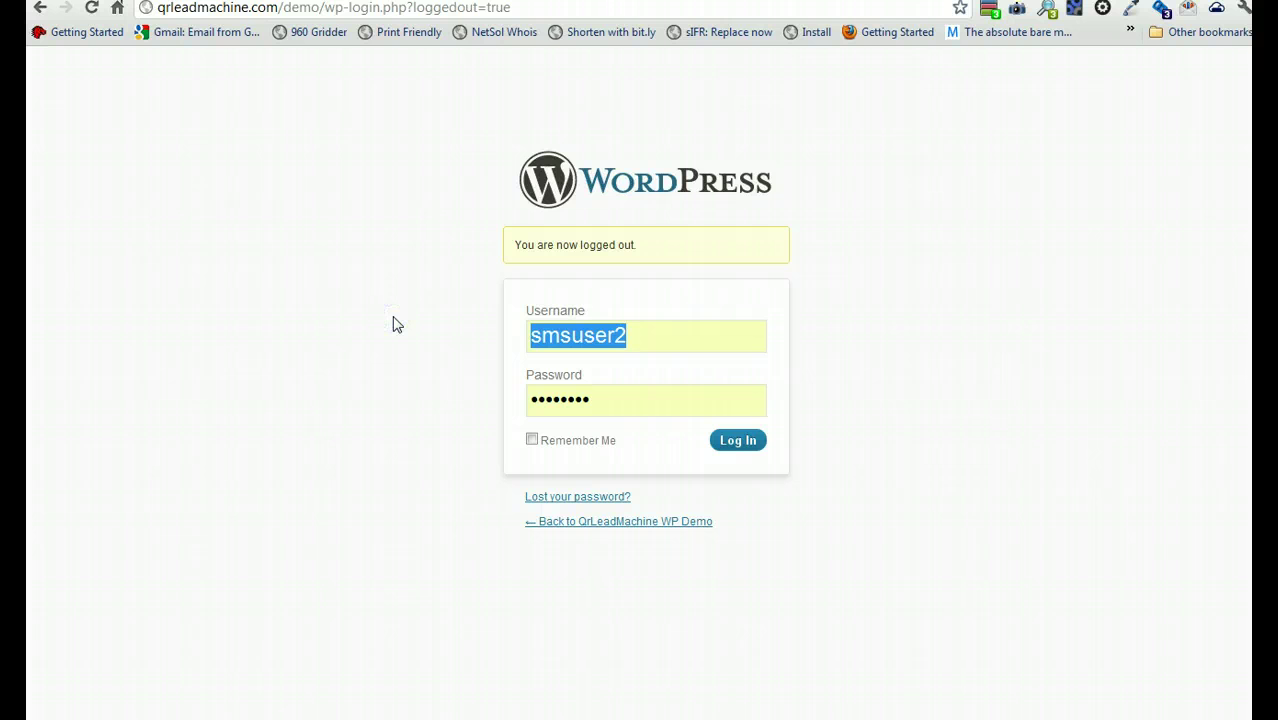
- Log in with the new user's username and password, with Remember Me ticked
text(m)
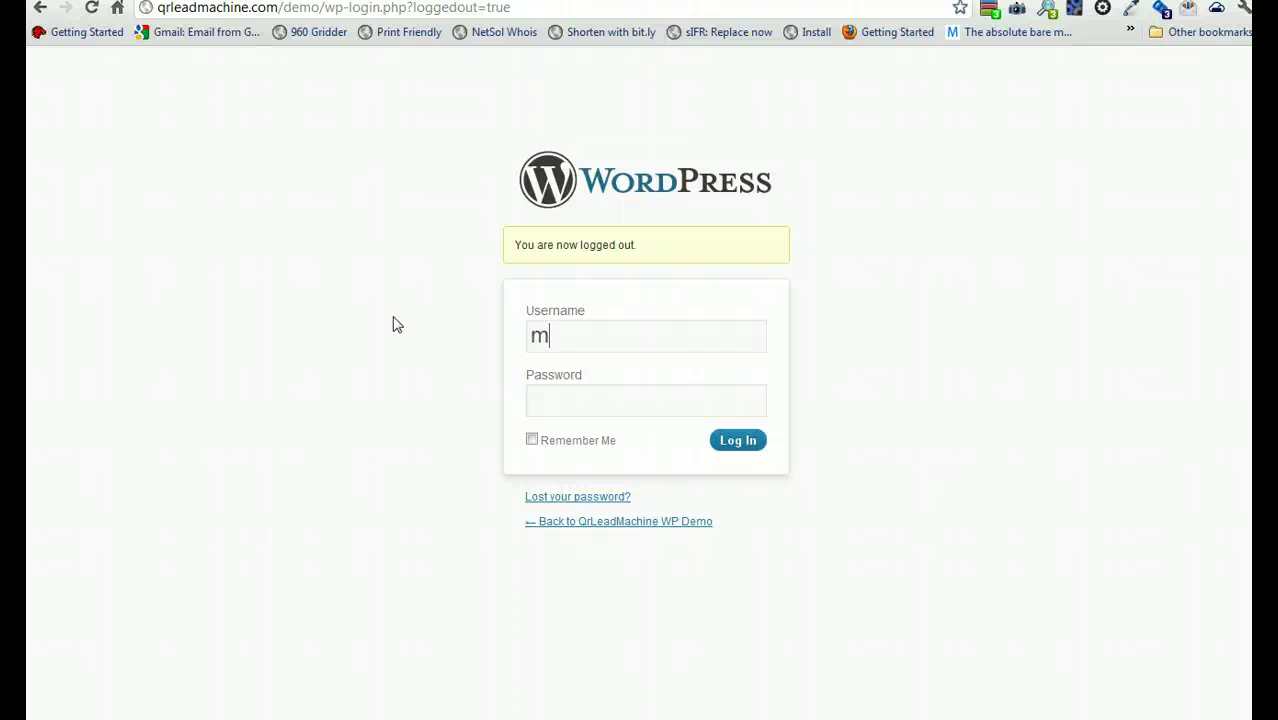
text(ccabes••••••••)
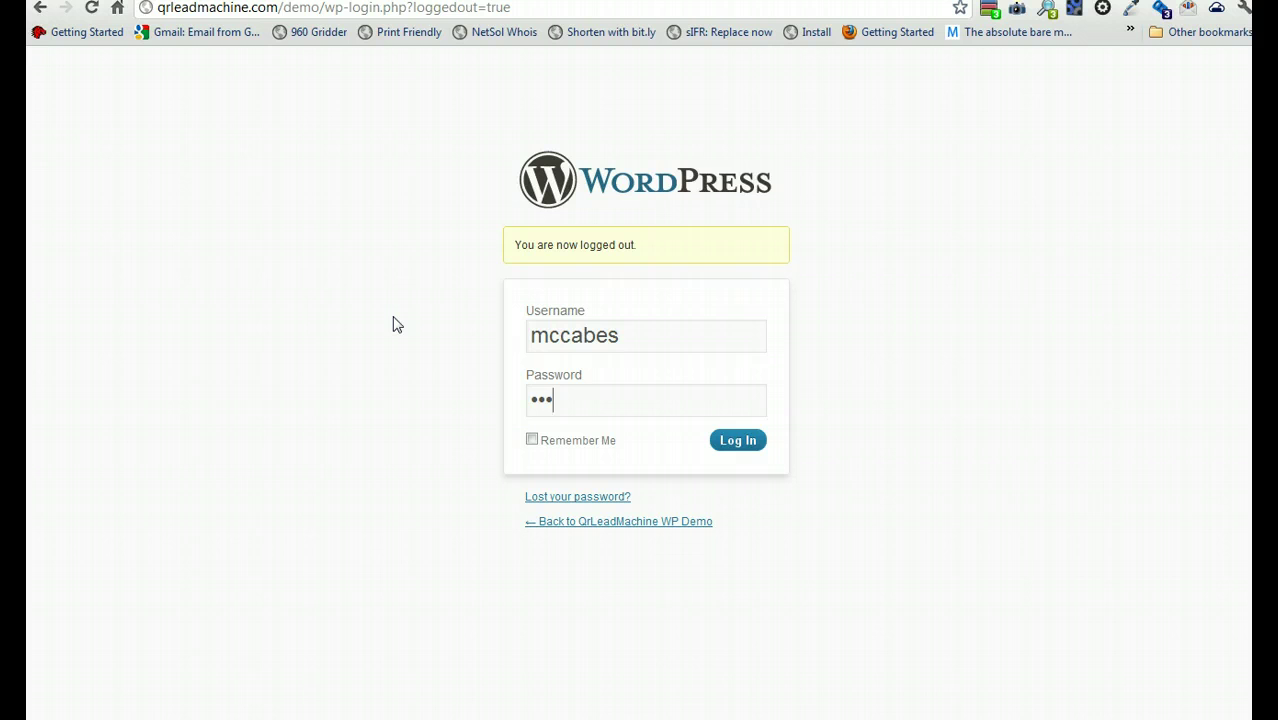
click(531, 439)
click(771, 446)
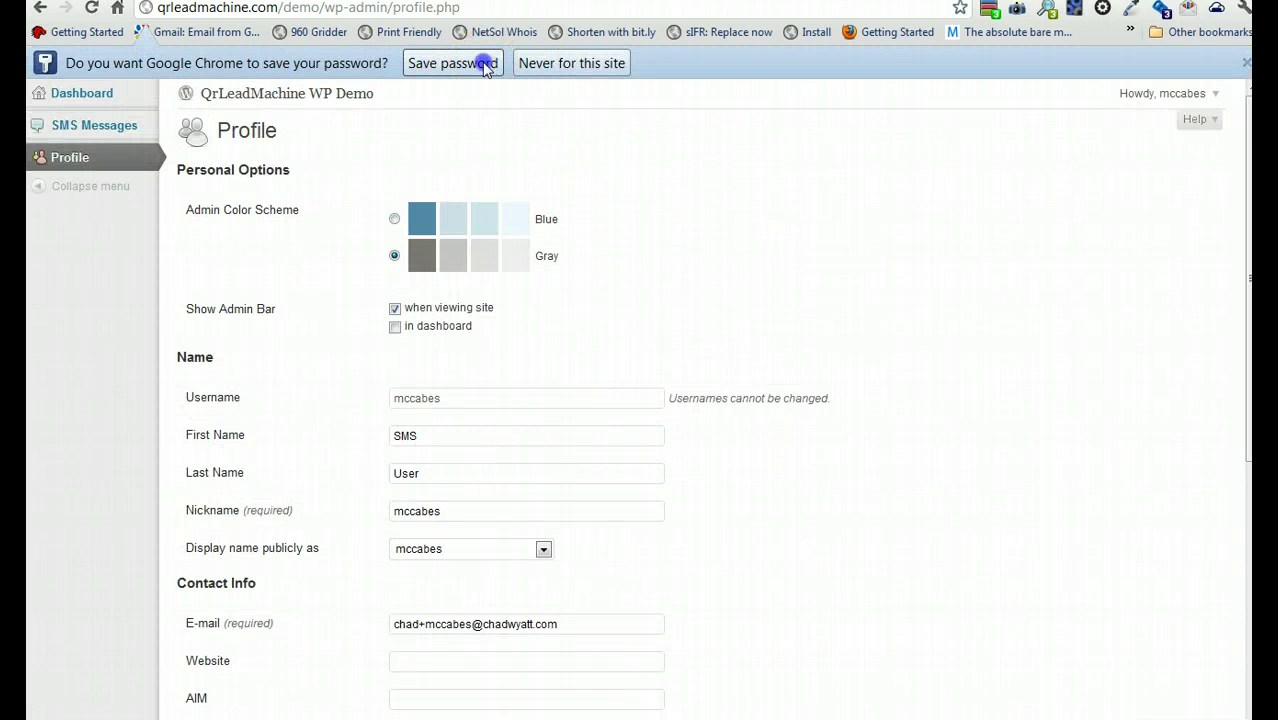
- Save the login password in Chrome and scroll through the new user's Profile page
click(482, 64)
scroll(673, 420, down, 4)
scroll(673, 422, down, 1)
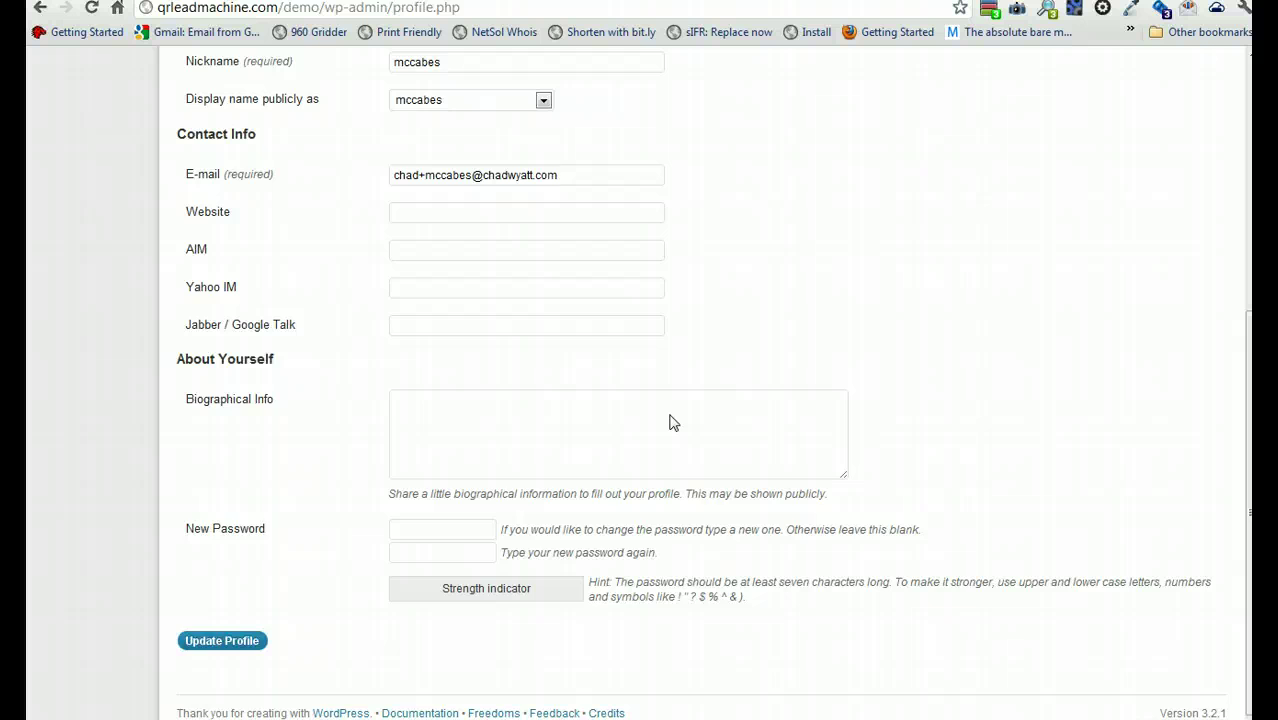
scroll(670, 419, up, 10)
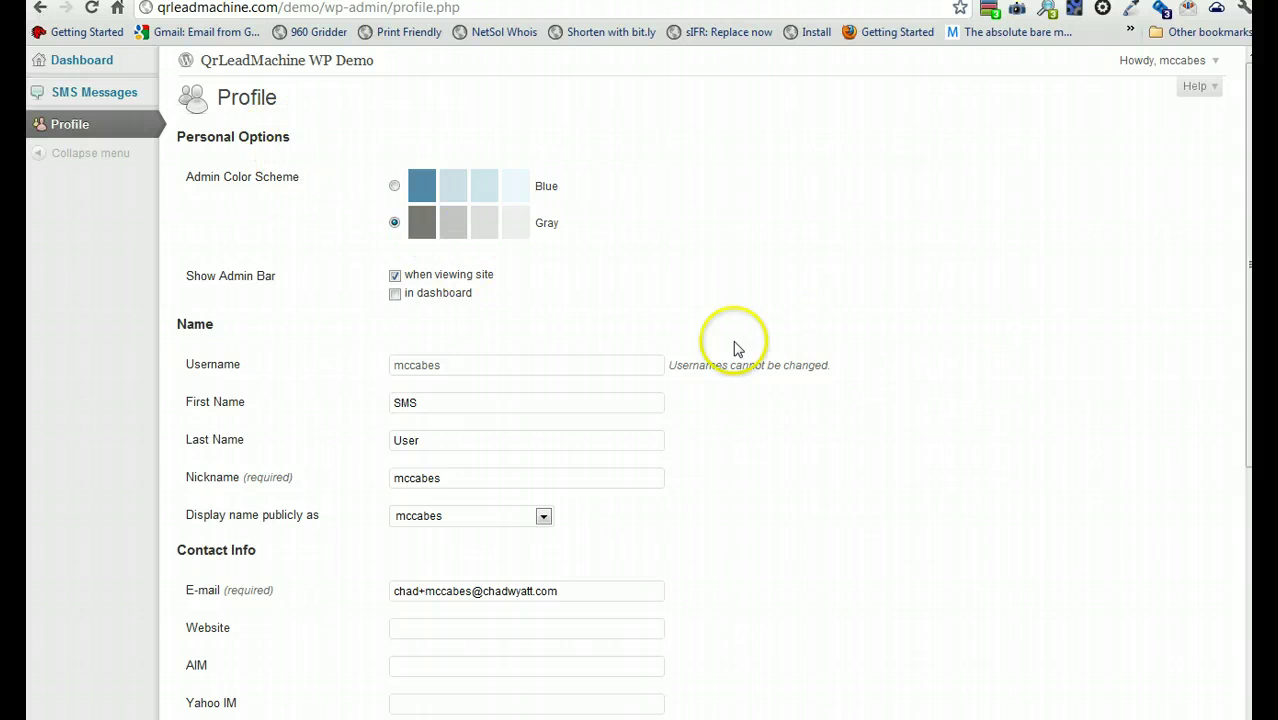
scroll(351, 422, down, 5)
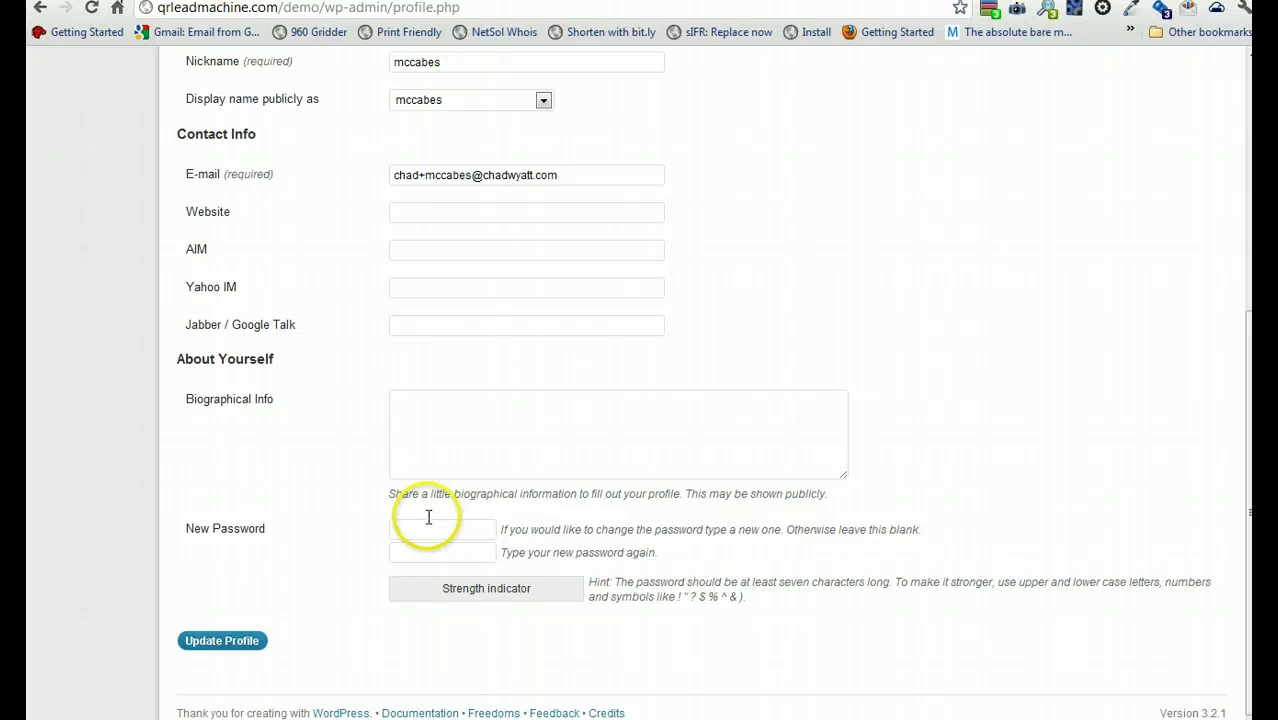
scroll(430, 515, up, 5)
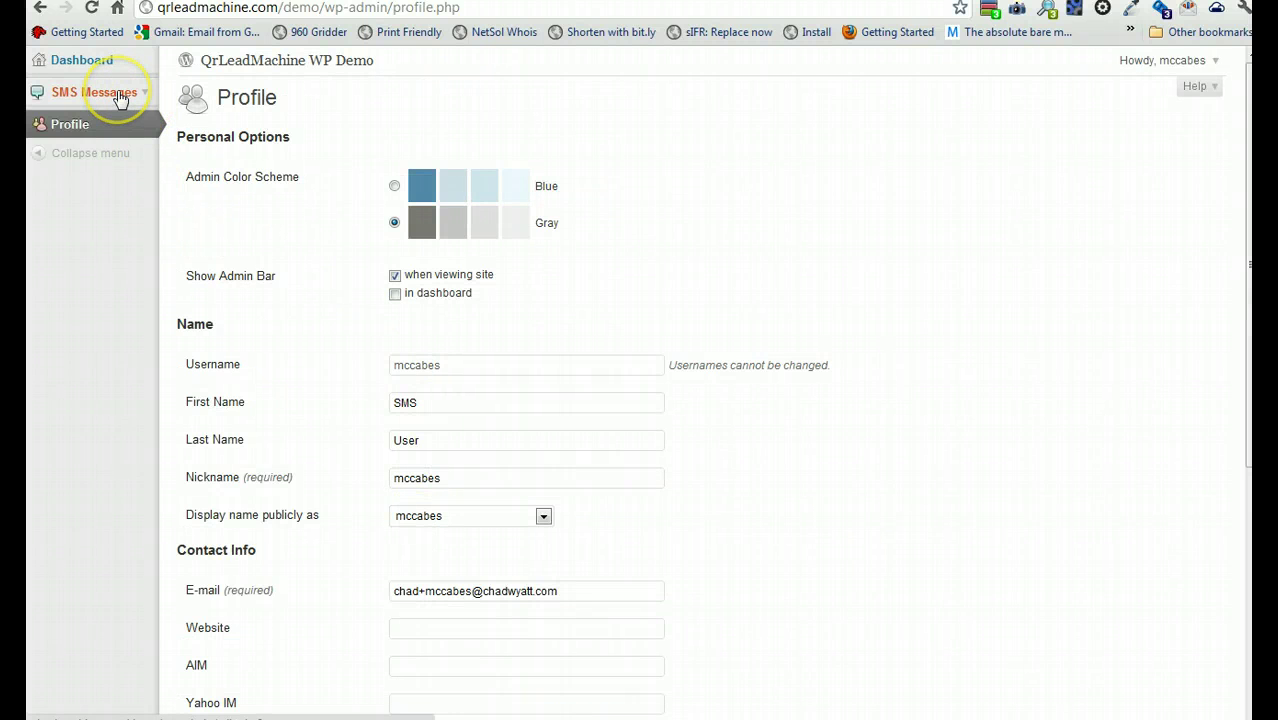
- Open the empty SMS Messages list, then try the New SMS Message button
click(118, 95)
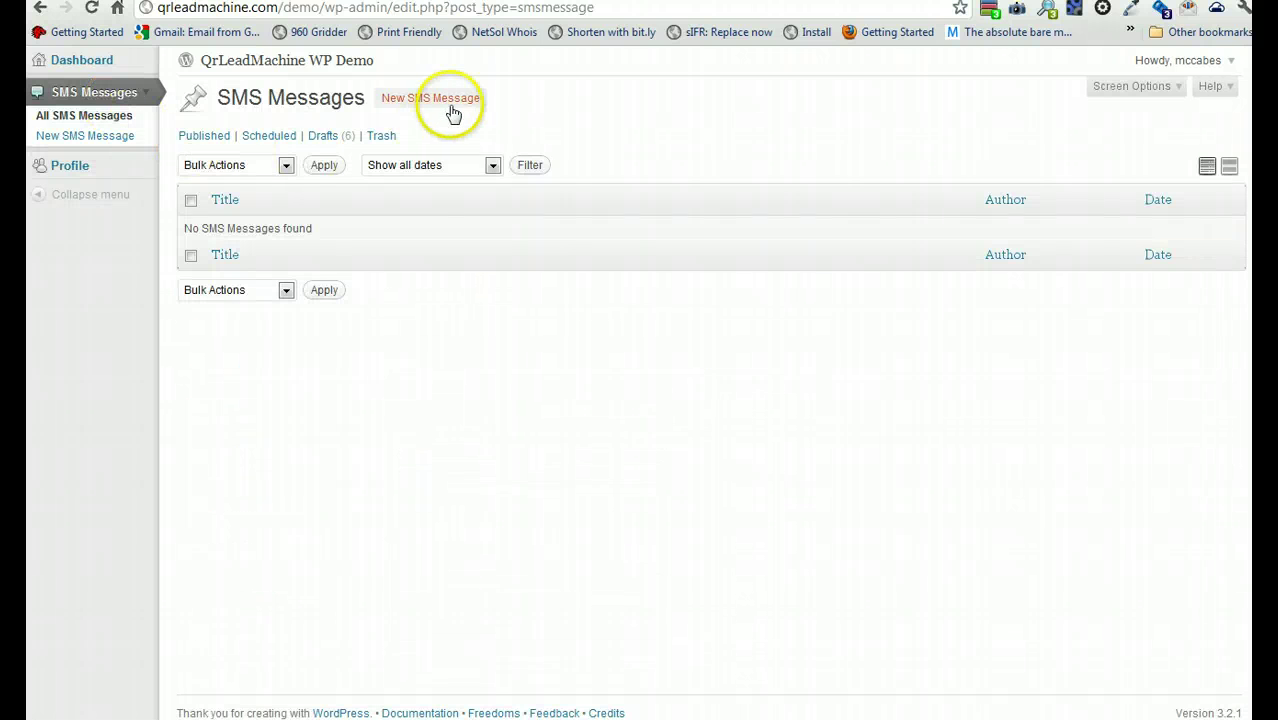
click(452, 103)
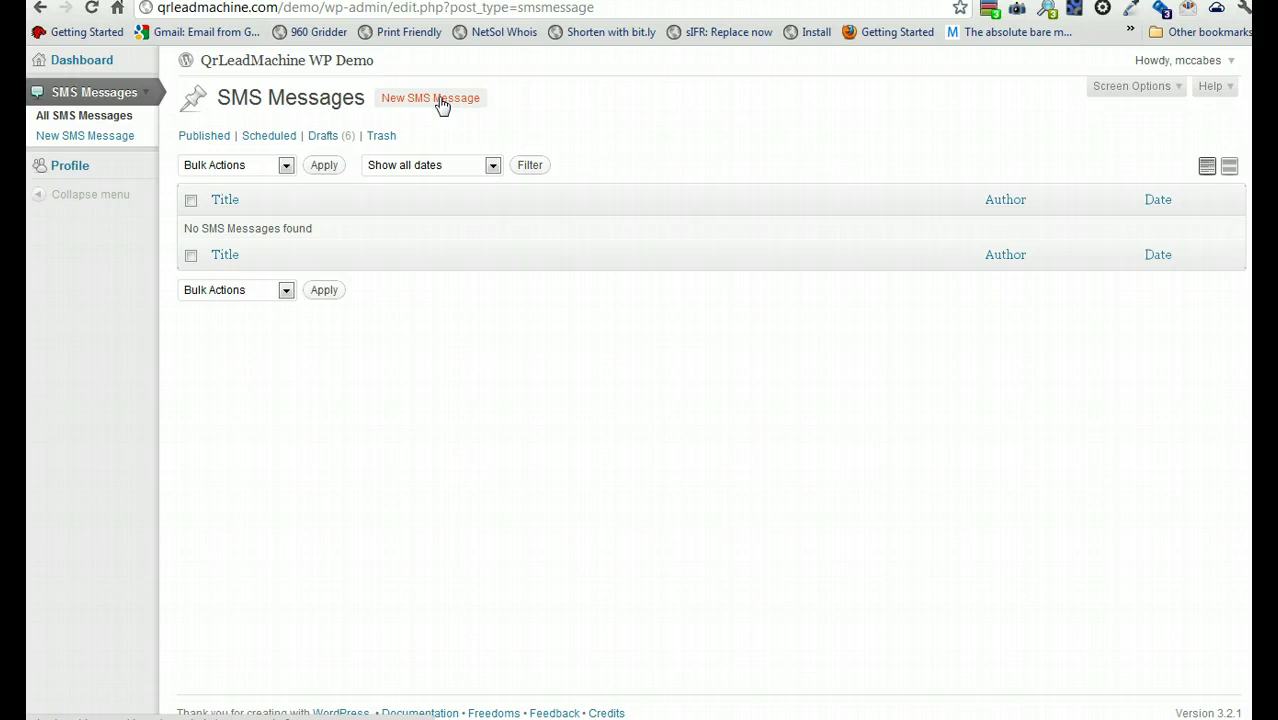
click(442, 103)
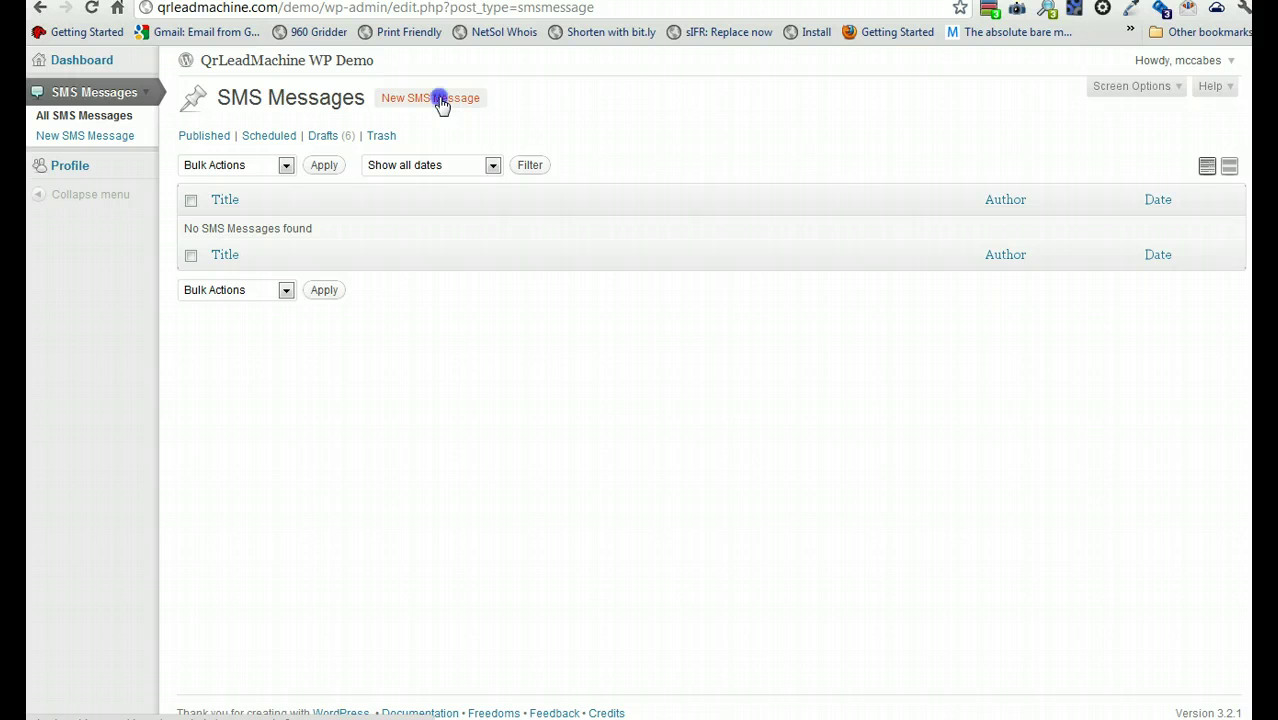